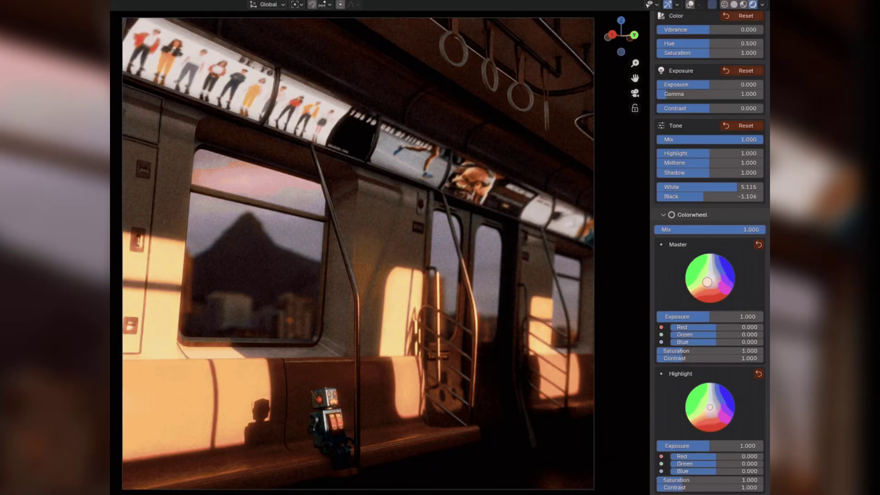
Push the carriage's shadows and midtones toward green and blue, matching shadow green to blue, and adjust saturation
scroll(723, 327, down, 10)
drag(725, 277, 725, 284)
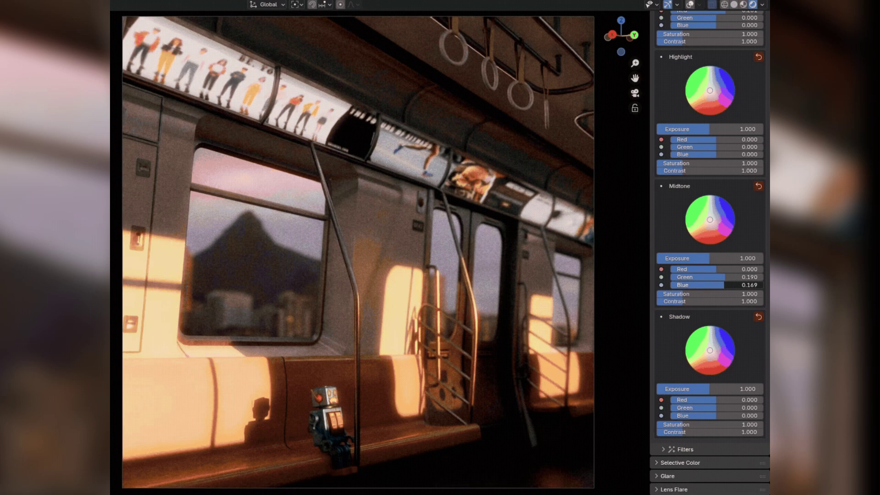
key(ctrl+v)
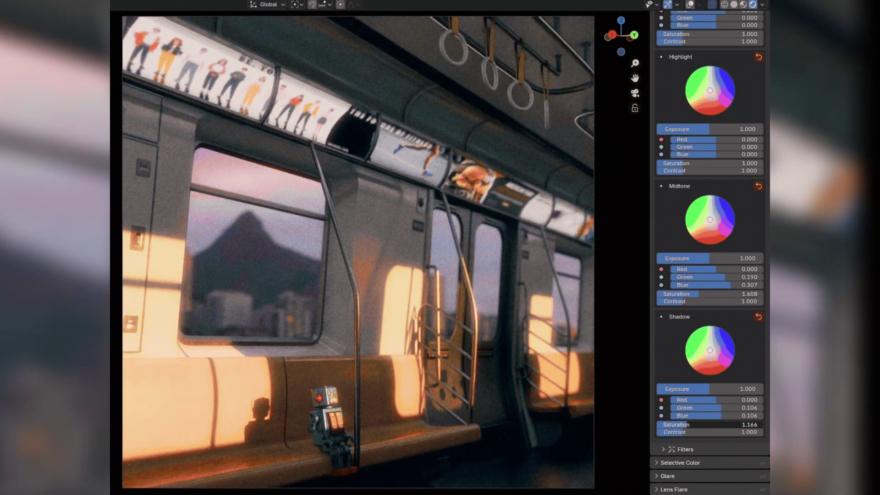
scroll(704, 260, up, 5)
drag(704, 260, 697, 260)
drag(711, 290, 716, 290)
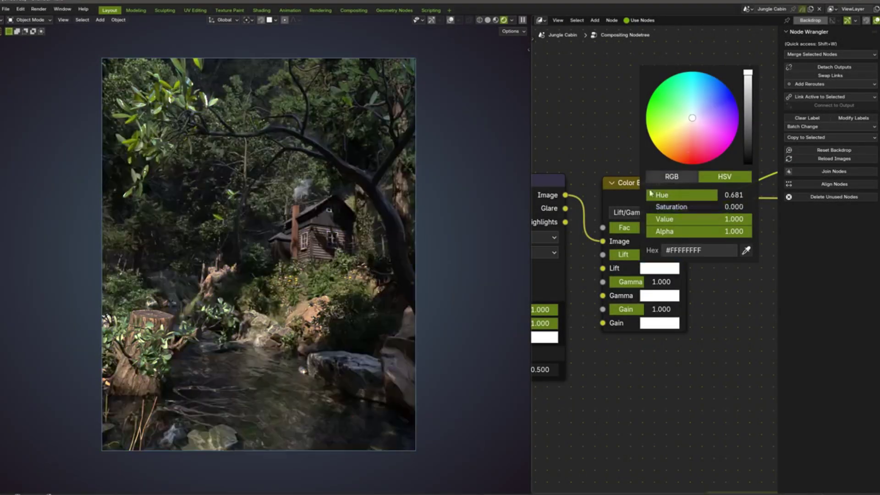
Adjust the Color Balance lift, then raise the gain and shift its colour in the picker
mouse_move(646, 255)
mouse_down()
mouse_move(637, 255)
mouse_move(651, 255)
mouse_up()
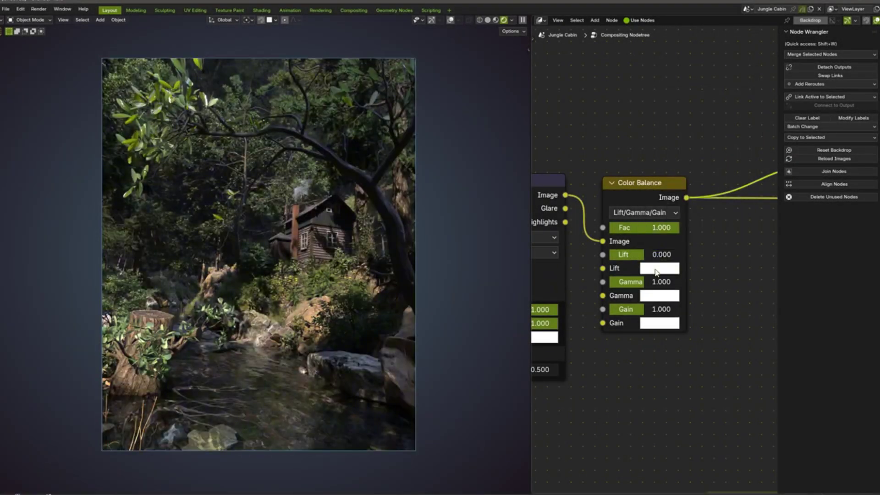
middle_drag(541, 280, 555, 310)
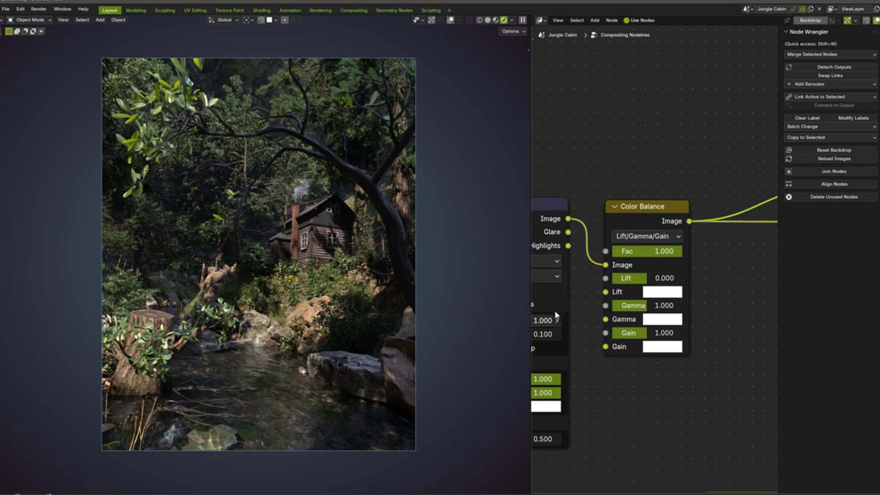
drag(659, 333, 674, 332)
click(663, 346)
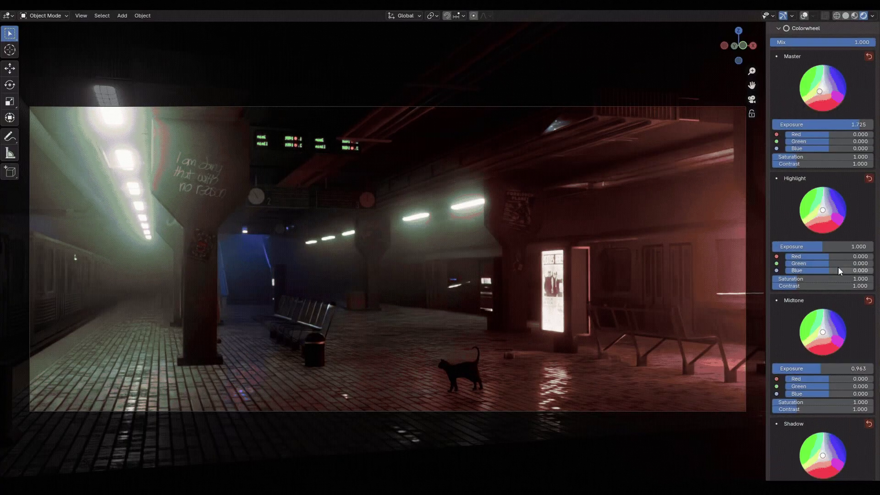
mouse_move(838, 271)
mouse_down()
mouse_move(848, 271)
mouse_move(844, 263)
mouse_up()
scroll(846, 225, down, 5)
Shift the platform's midtones toward green and blue, then raise midtone and lower highlight saturation
drag(844, 218, 857, 218)
drag(846, 225, 856, 226)
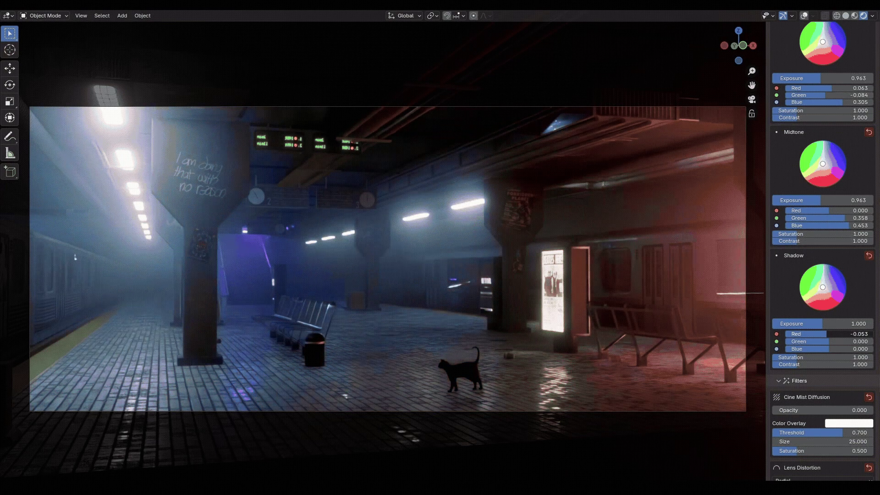
scroll(809, 271, up, 2)
drag(808, 271, 830, 271)
scroll(808, 271, up, 4)
drag(809, 224, 793, 224)
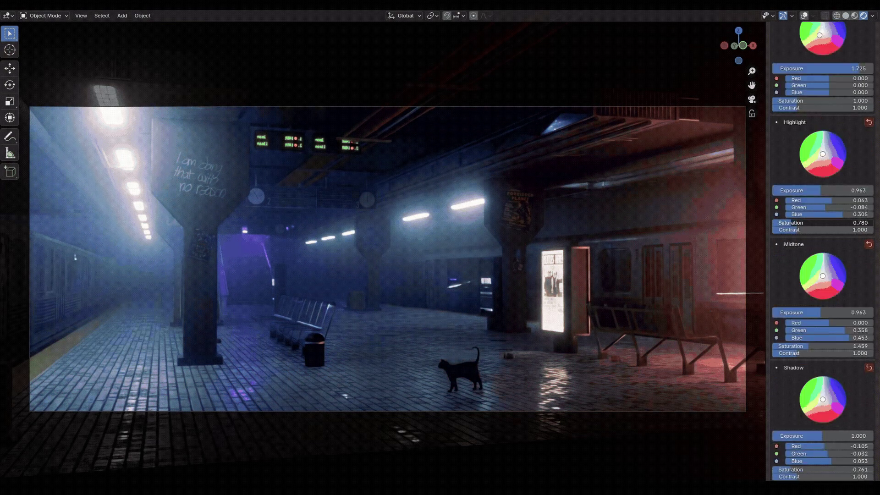
scroll(808, 224, up, 5)
drag(809, 193, 819, 194)
scroll(809, 194, up, 1)
scroll(836, 309, down, 6)
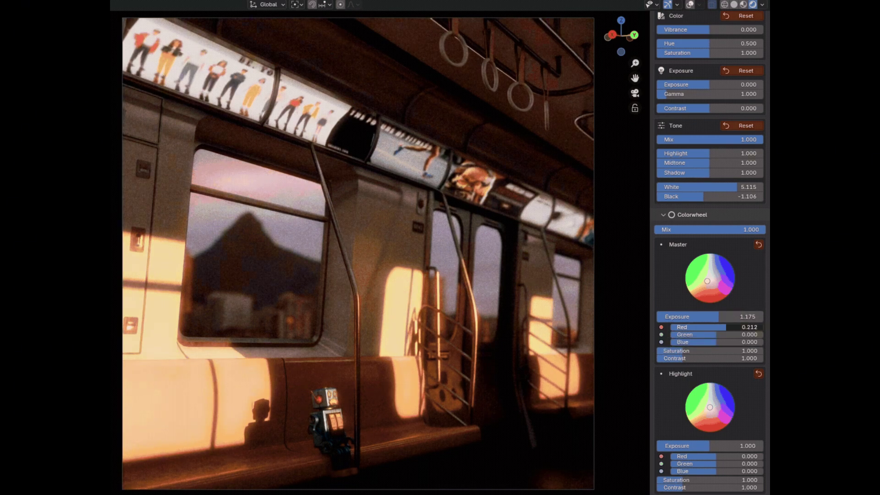
Raise the Shadow Green slider so the carriage's shadows lean green and blue
scroll(720, 365, down, 10)
drag(716, 277, 725, 276)
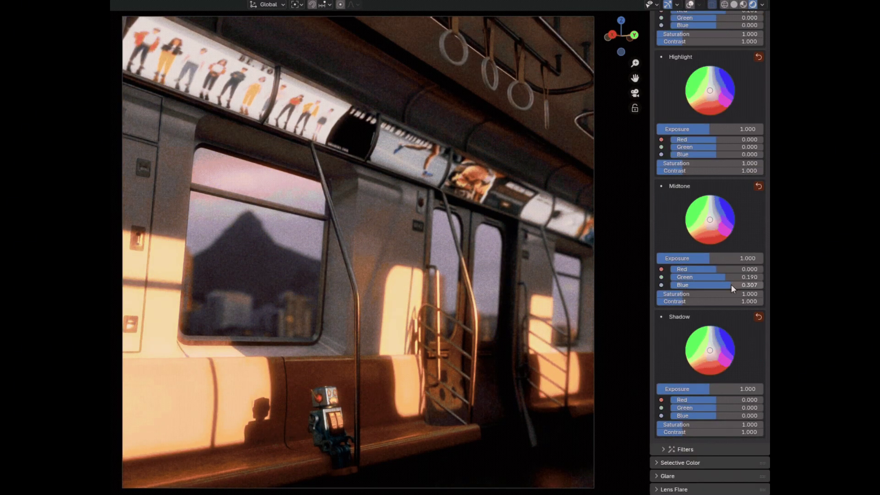
drag(722, 409, 727, 408)
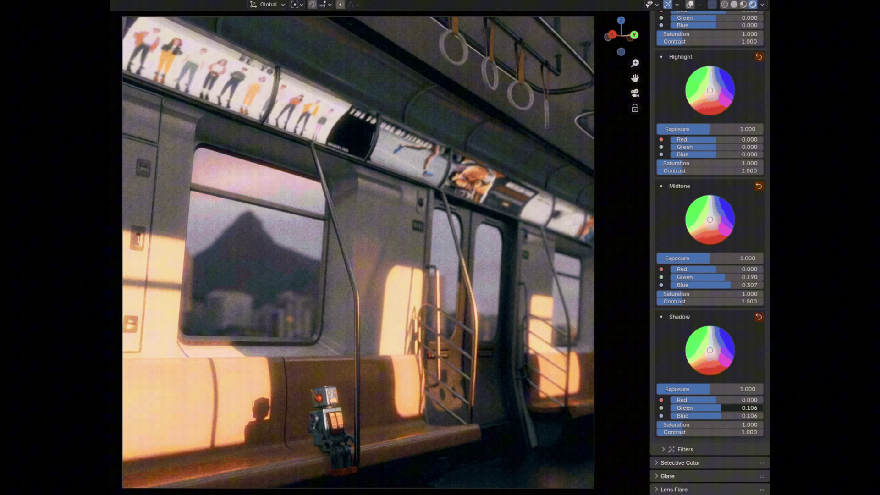
scroll(709, 257, up, 2)
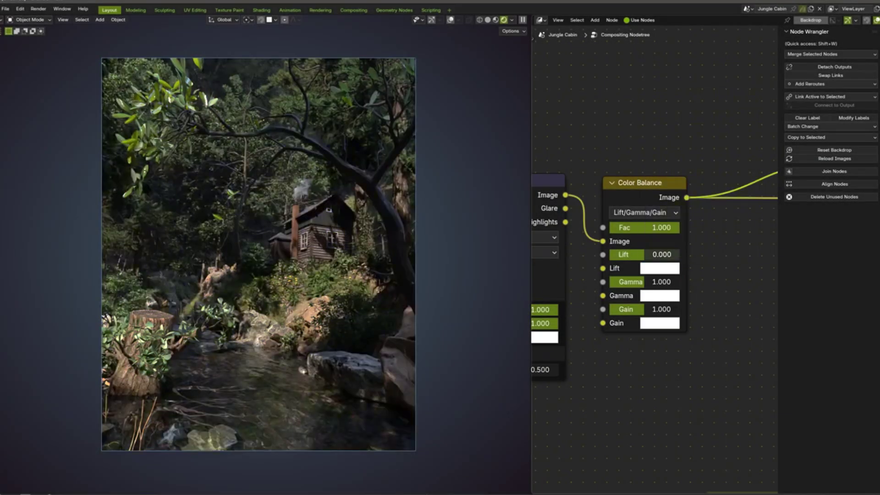
Expand the Glare node's Highlights, tint the Color Balance gain colour, and change lens distortion settings
middle_drag(570, 300, 539, 327)
click(657, 261)
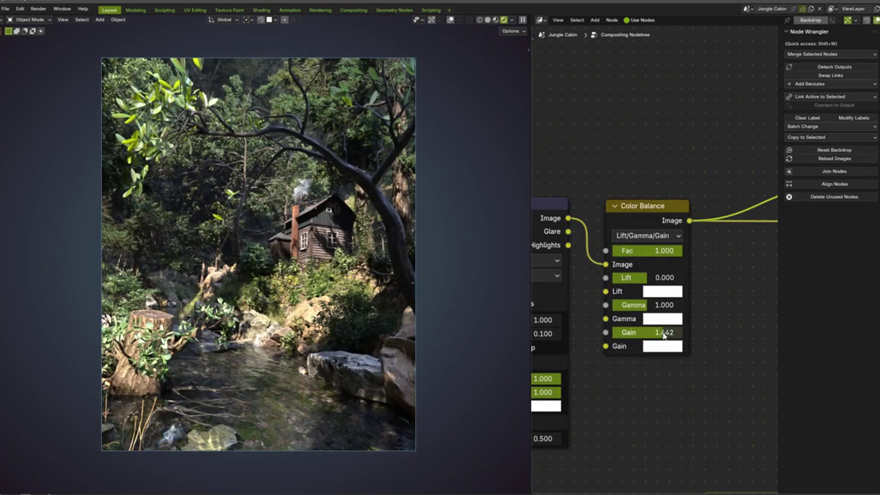
click(662, 346)
drag(708, 220, 686, 190)
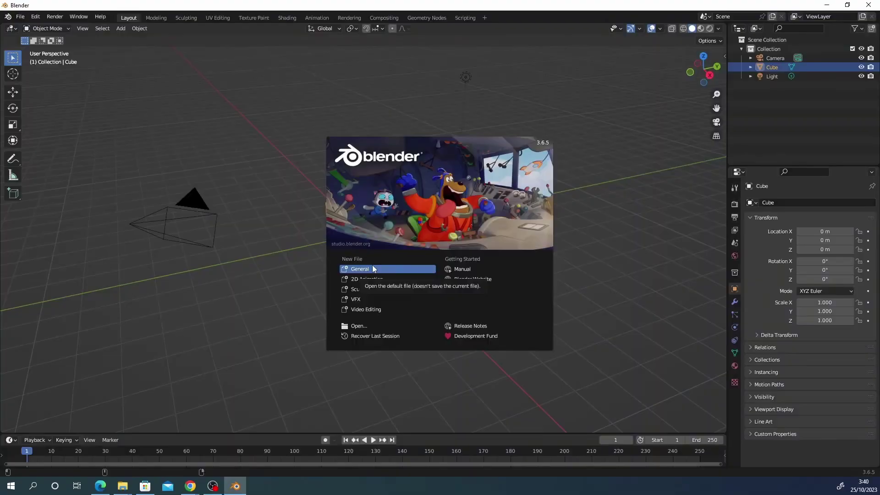
click(180, 243)
Install the Colorist Pro add-on from colorist_pro_1.0.0.zip and bring up its controls
click(35, 17)
click(76, 145)
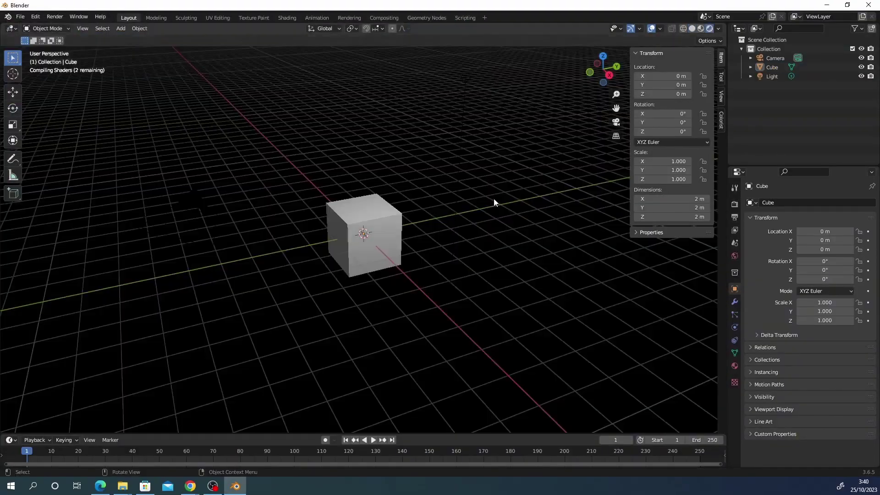
click(721, 120)
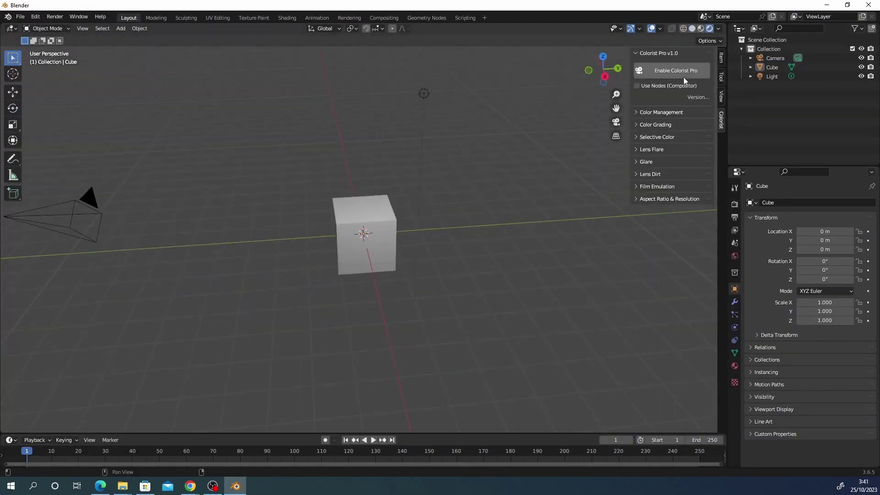
click(718, 28)
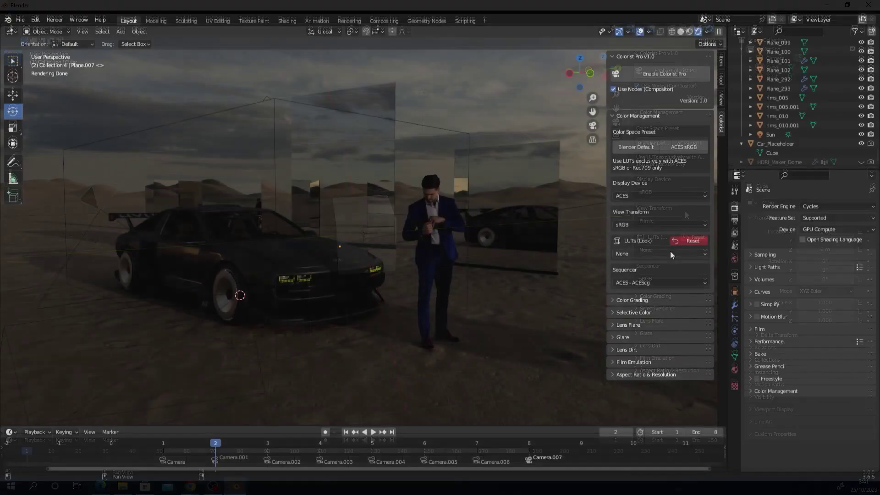
click(670, 252)
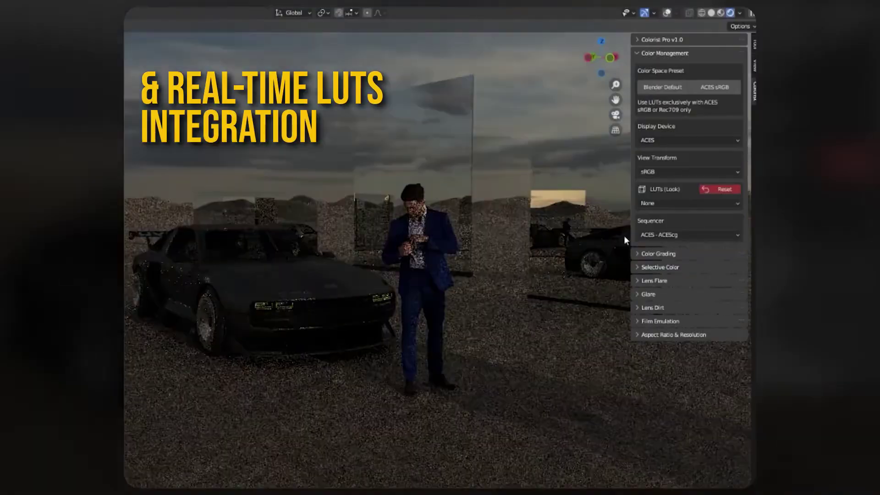
Apply the Aster LUT look to the car scene
click(689, 203)
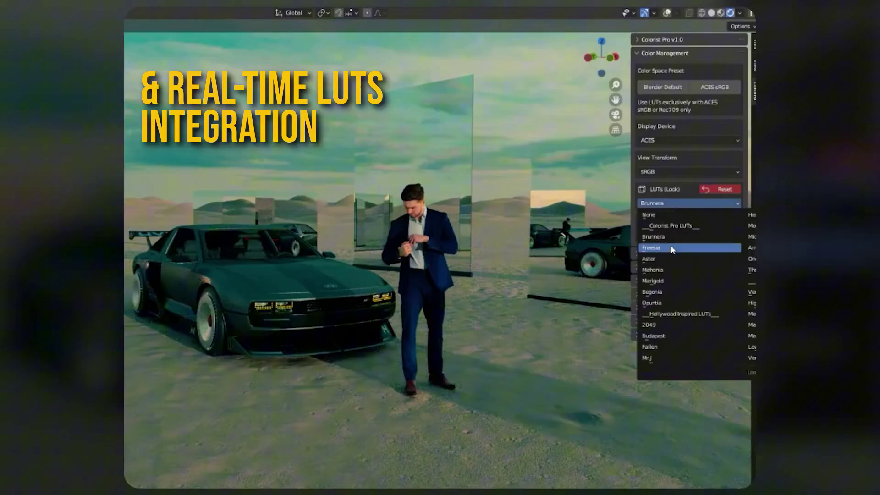
click(676, 258)
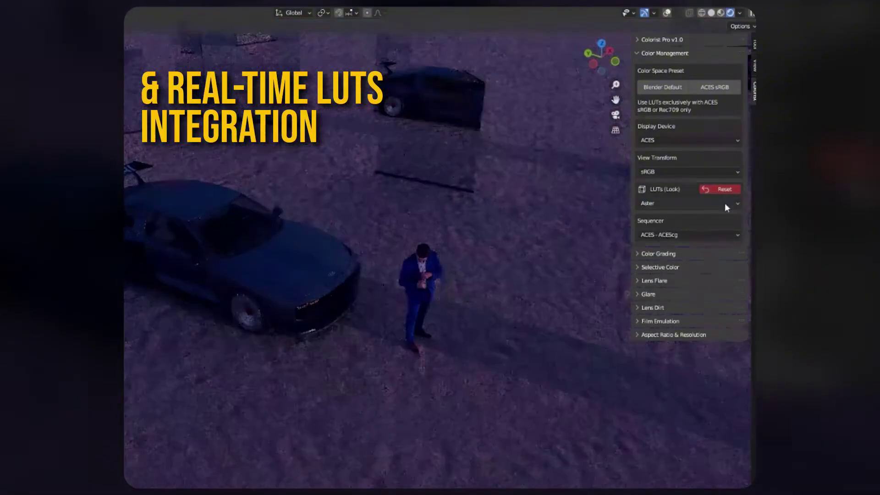
click(724, 204)
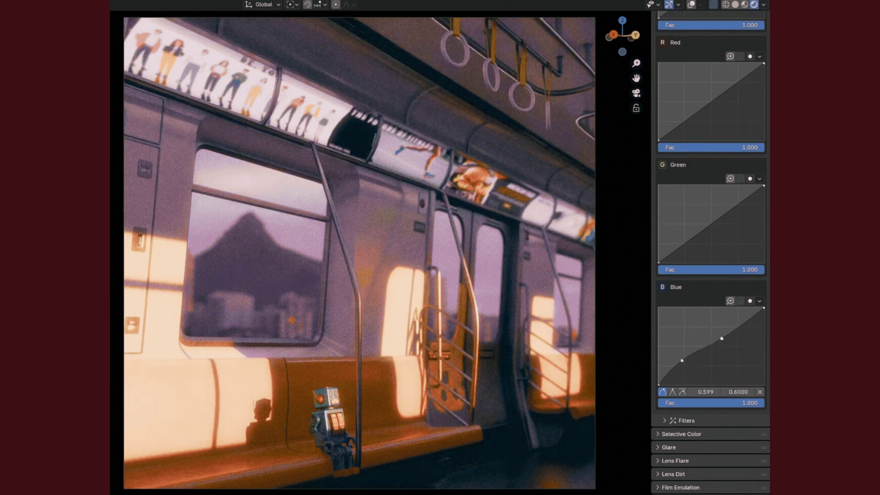
Add points on the Green, Combined (mid and low) and Red curves to reshape the grade
click(725, 230)
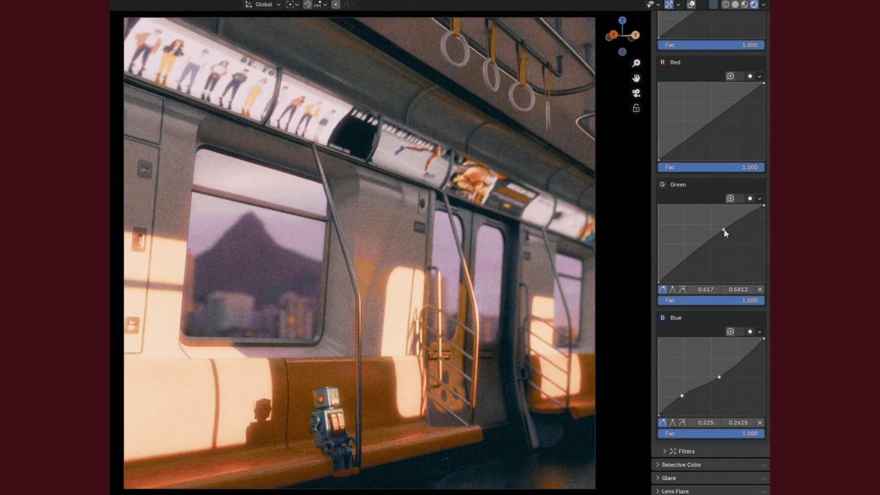
scroll(729, 183, up, 8)
click(720, 130)
click(674, 166)
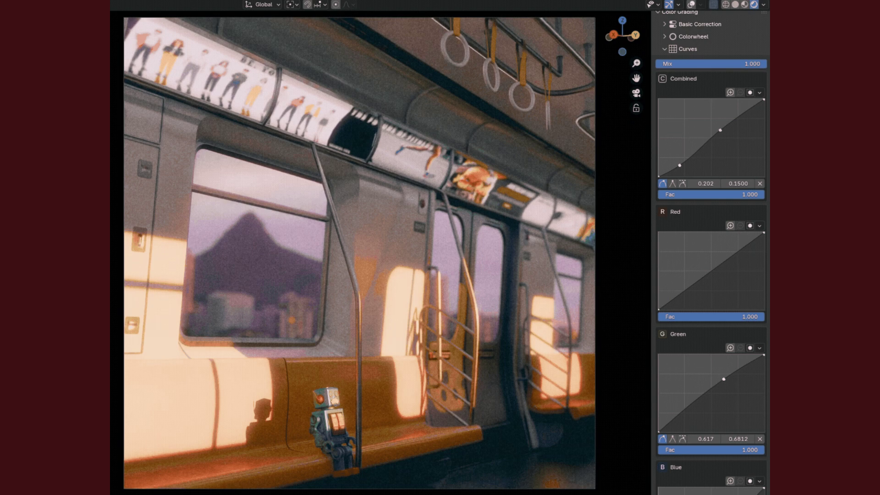
scroll(722, 229, down, 1)
click(724, 235)
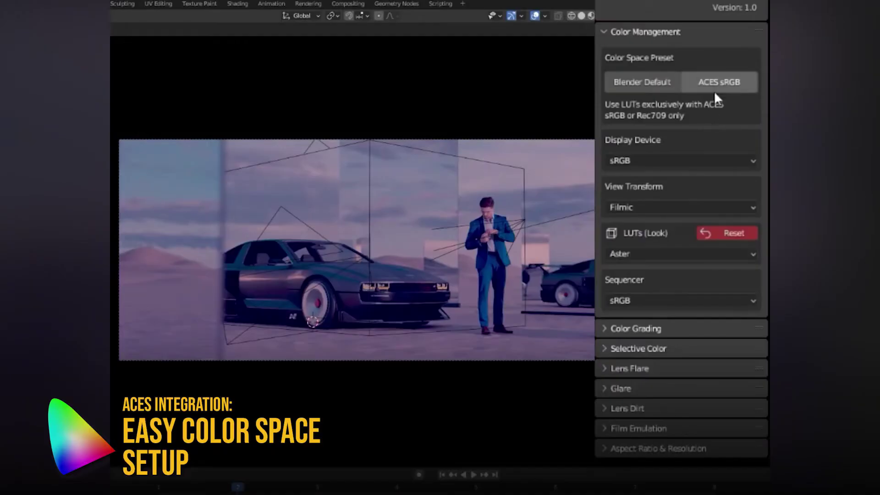
Try the ACES sRGB preset, revert to Blender Default, and raise the Master exposure slightly
click(715, 88)
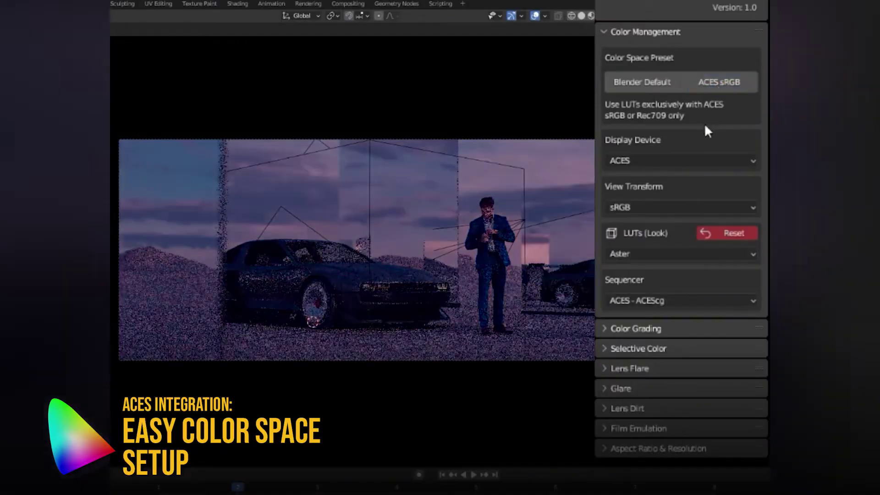
click(672, 86)
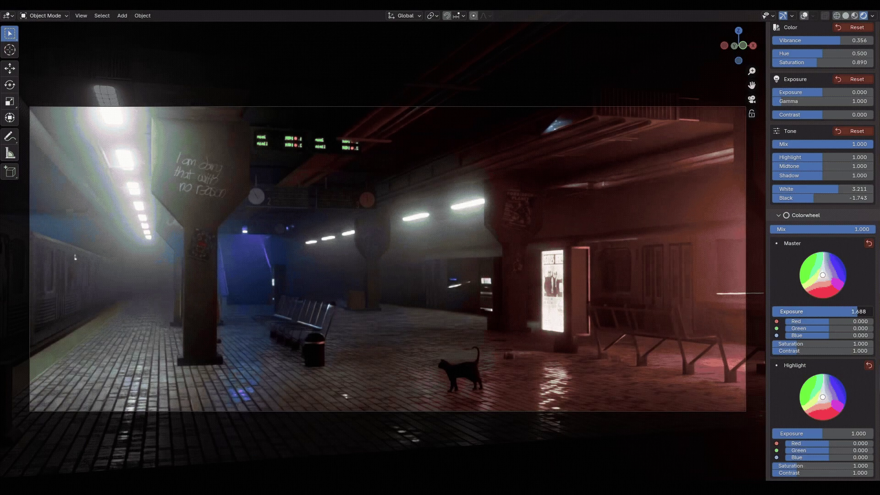
drag(856, 312, 860, 311)
Darken and cool the highlights, raise midtone saturation and adjust the Master Green slider
scroll(823, 252, down, 8)
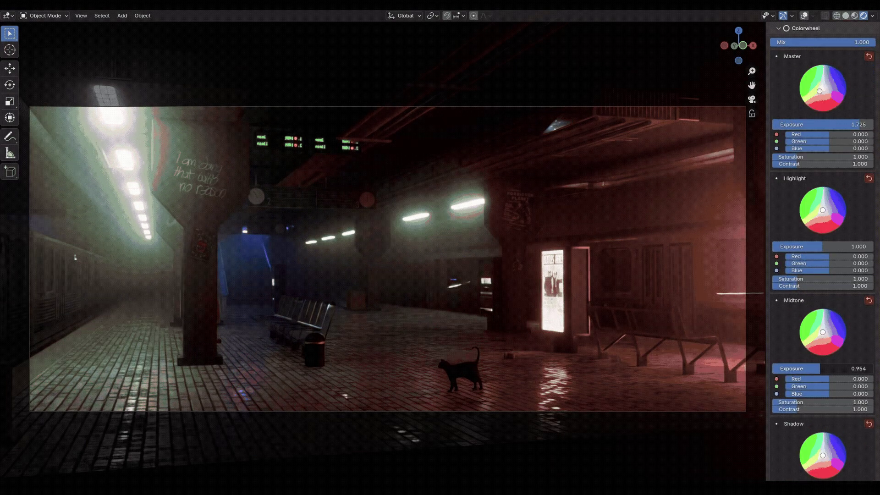
drag(839, 249, 833, 249)
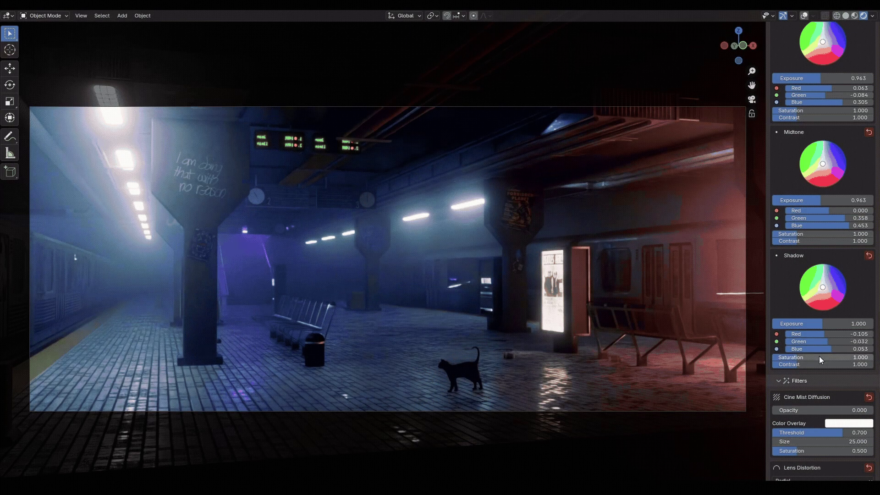
scroll(792, 361, up, 2)
drag(800, 271, 821, 270)
scroll(808, 270, up, 4)
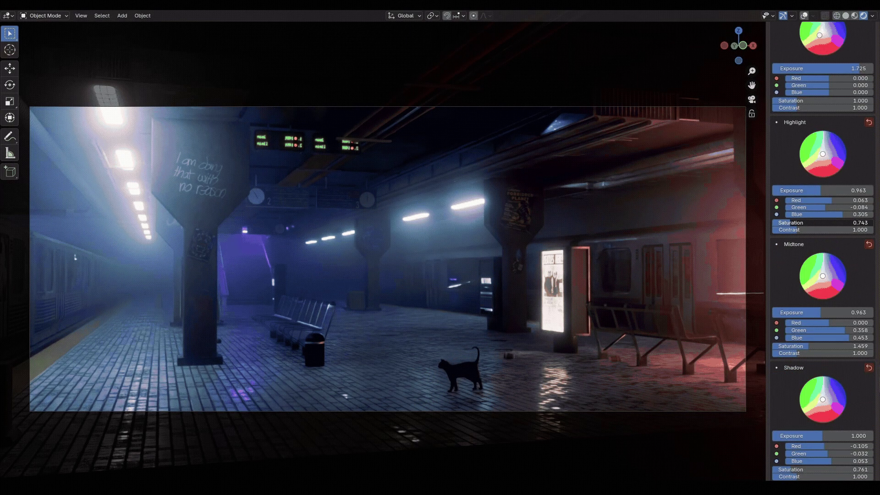
scroll(807, 257, up, 5)
drag(821, 223, 800, 197)
scroll(801, 256, up, 1)
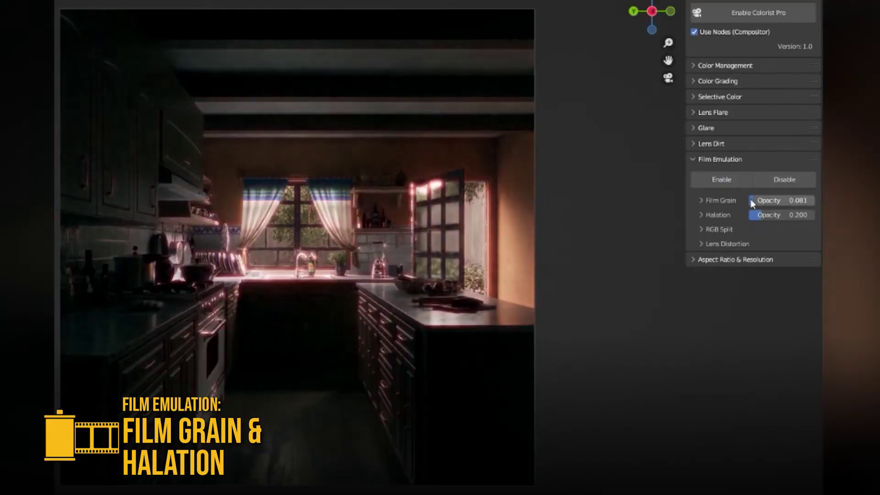
Enable film emulation on the kitchen scene and raise the film grain opacity slightly
click(720, 201)
drag(775, 200, 777, 200)
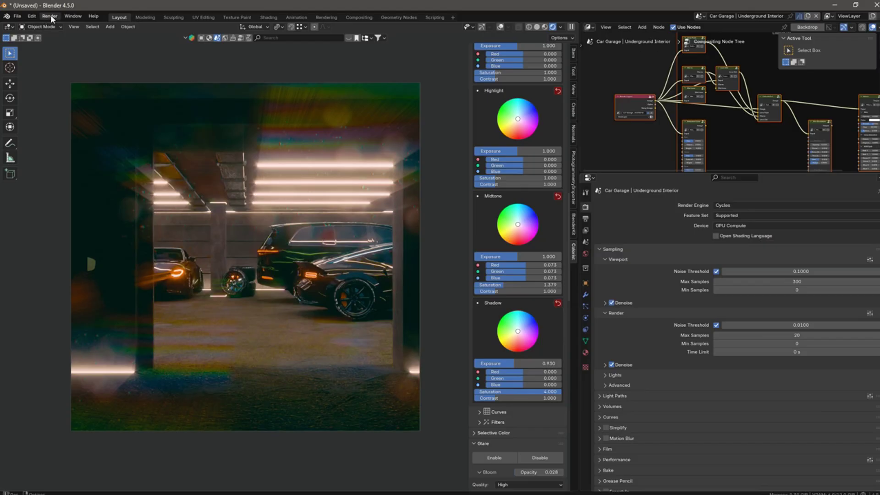
click(51, 15)
Widen the side area and switch the Properties editor to an image editor
drag(580, 165, 507, 170)
click(517, 177)
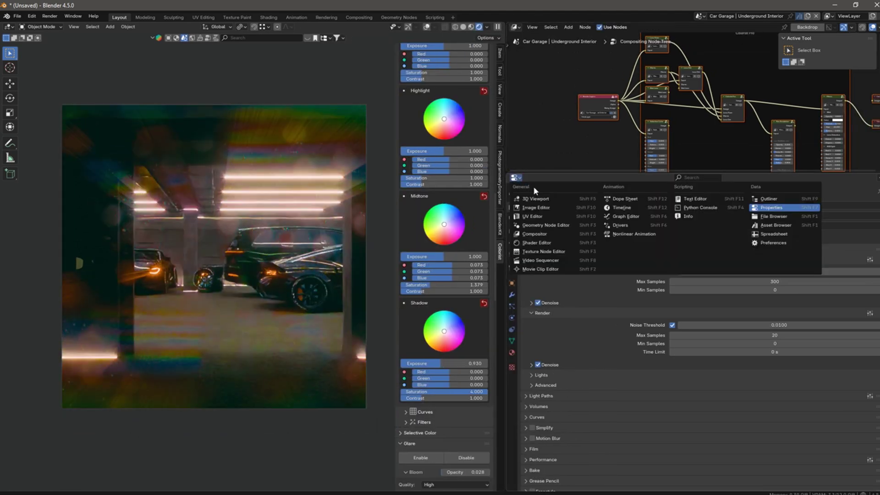
click(550, 215)
Load the Render Result into the image editor by searching 're'
click(661, 178)
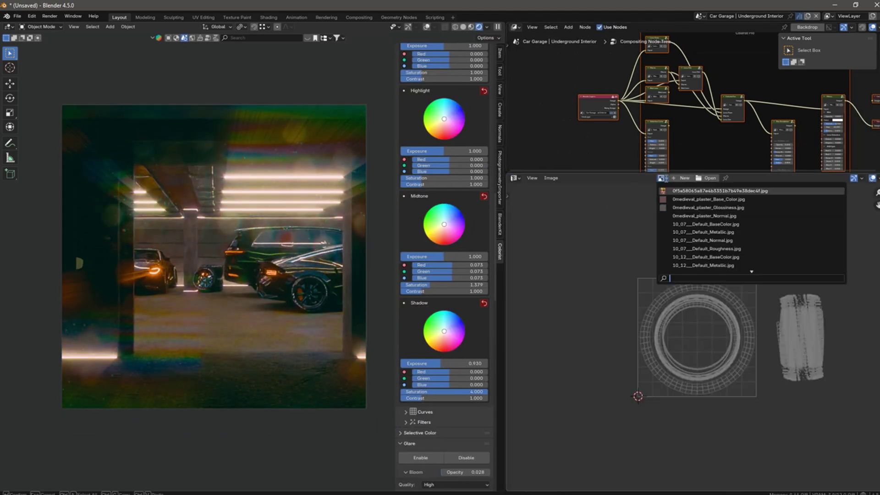
text(re)
key(Return)
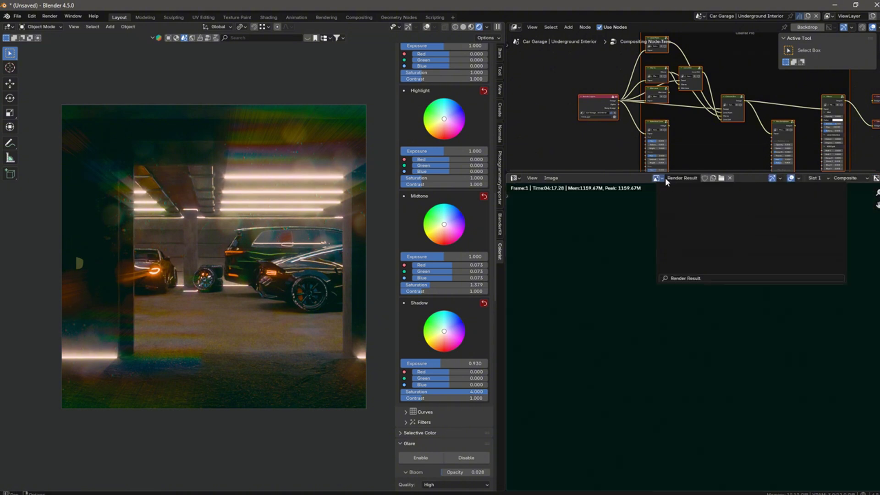
scroll(682, 337, down, 5)
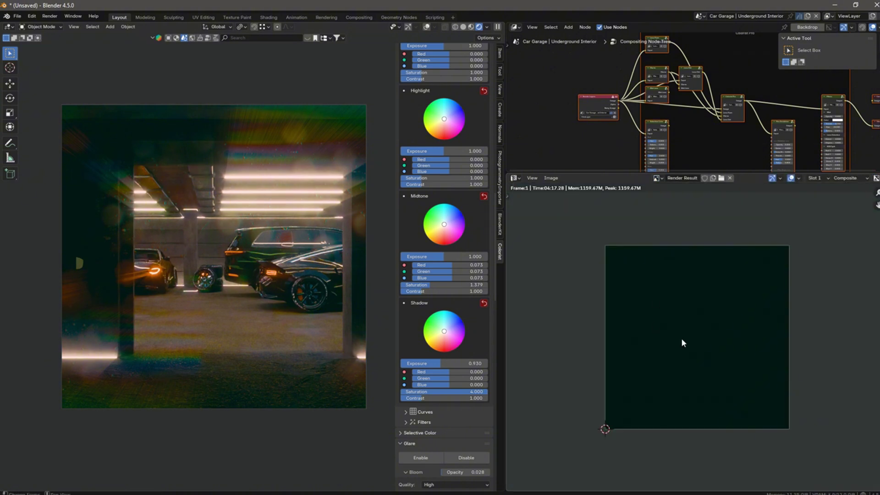
scroll(681, 338, up, 2)
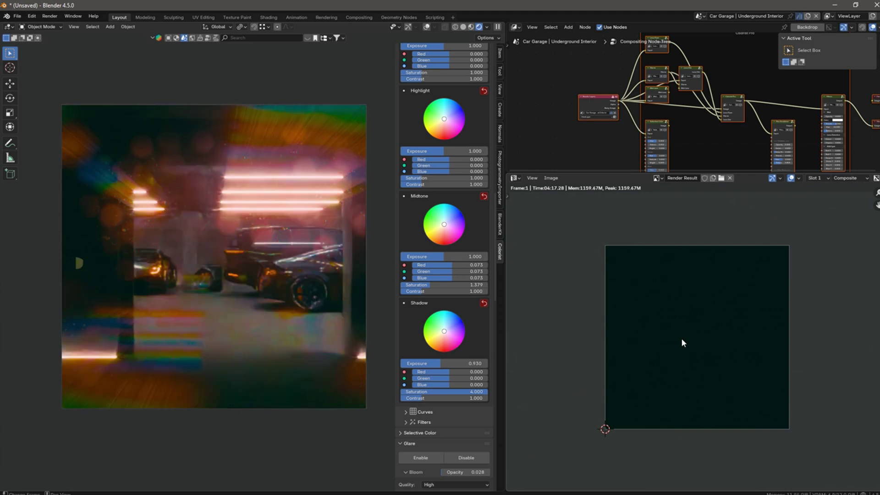
scroll(682, 340, up, 1)
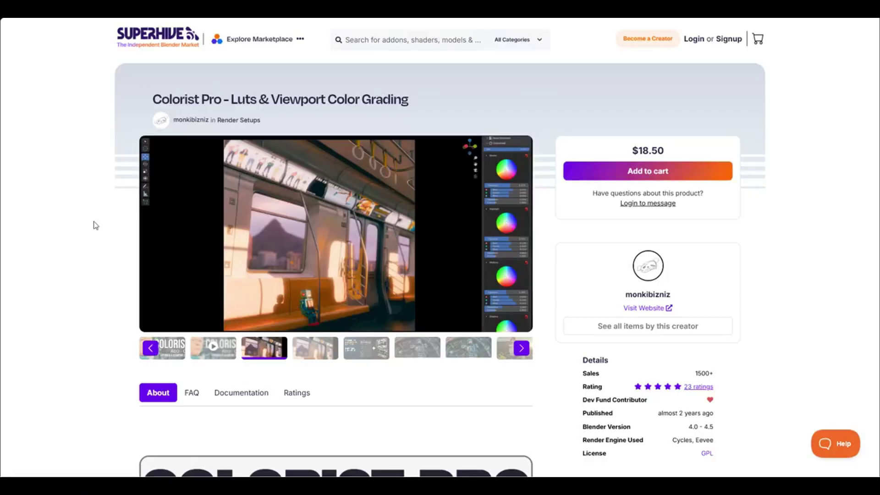
scroll(96, 225, down, 15)
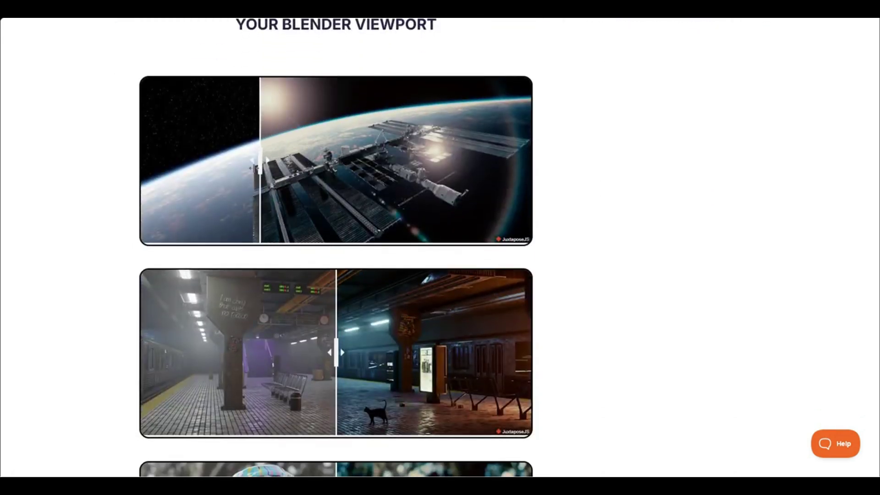
Slide the space-station comparison to its fully graded side and scroll down to the NEW UPDATE! Color Wheels section
drag(214, 158, 627, 246)
scroll(626, 246, down, 20)
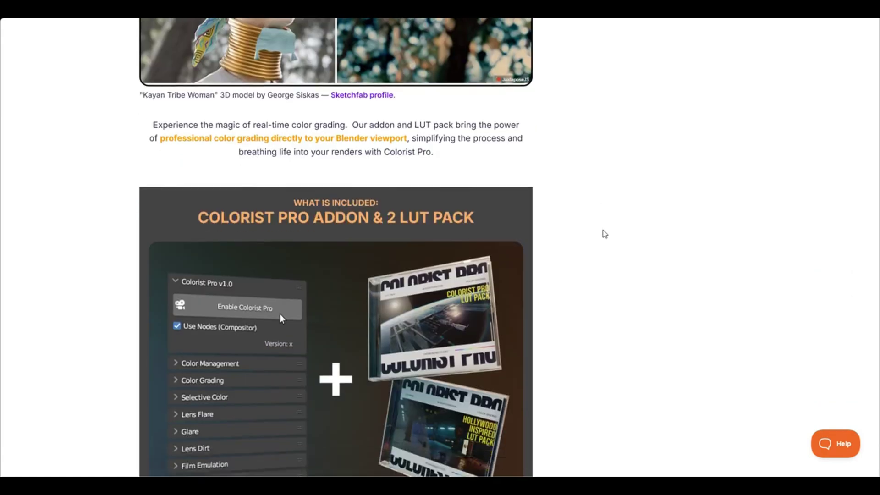
scroll(605, 234, down, 15)
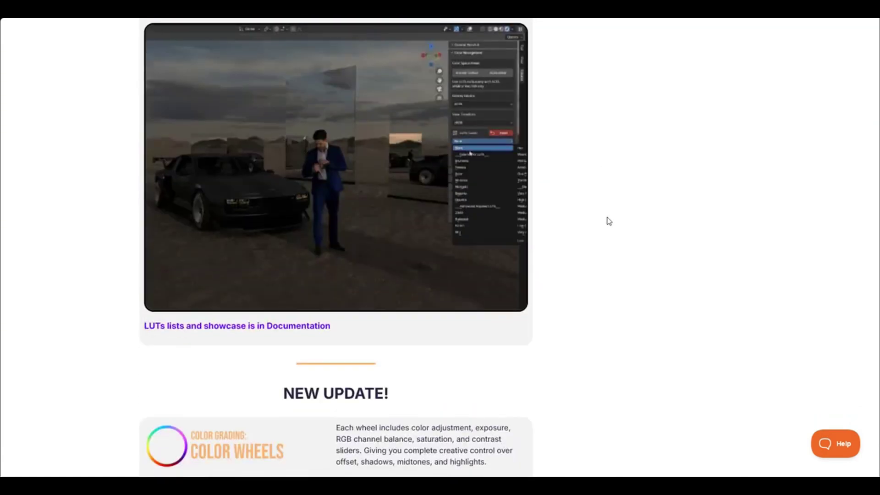
scroll(608, 221, down, 4)
middle_click(605, 218)
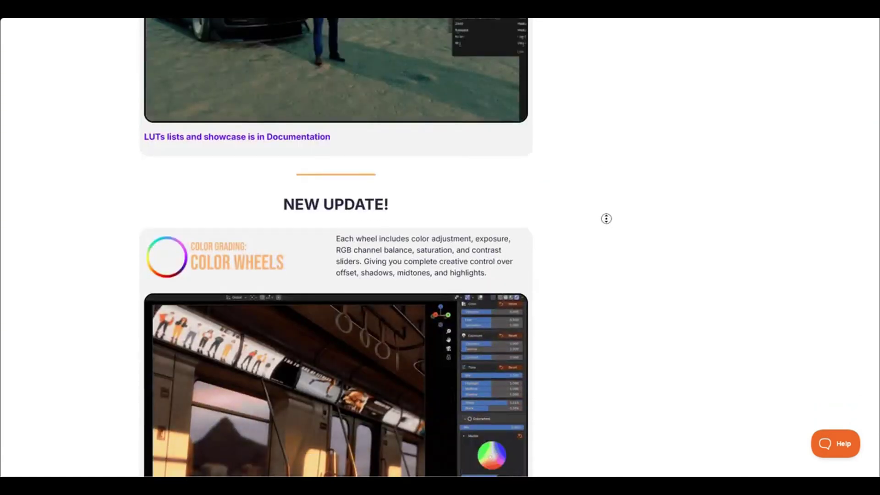